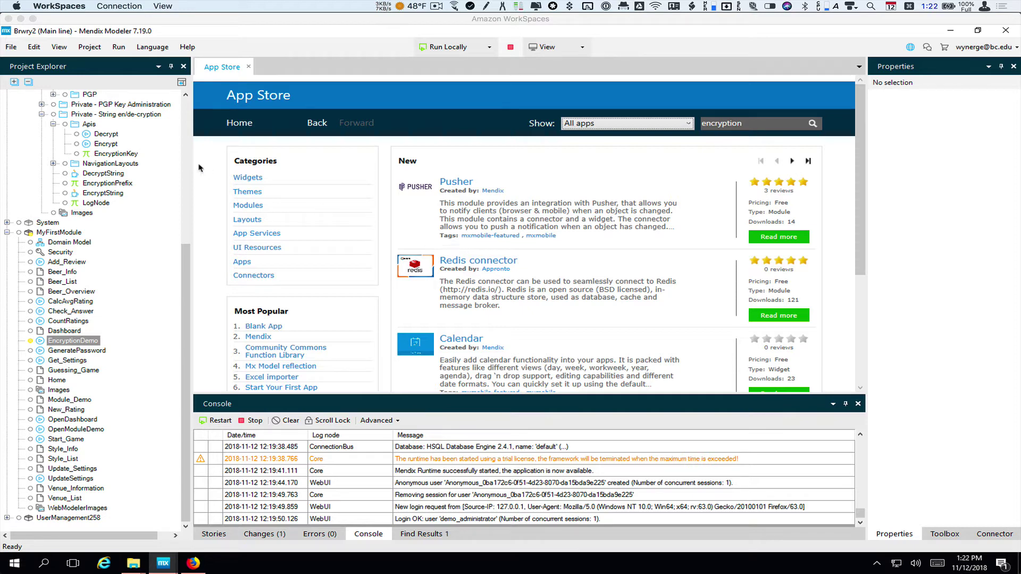
# Open the domain model of MyFirstModule to examine its entities and associations, and return to the App Store.
pyautogui.click(75, 248)
pyautogui.doubleClick(73, 244)
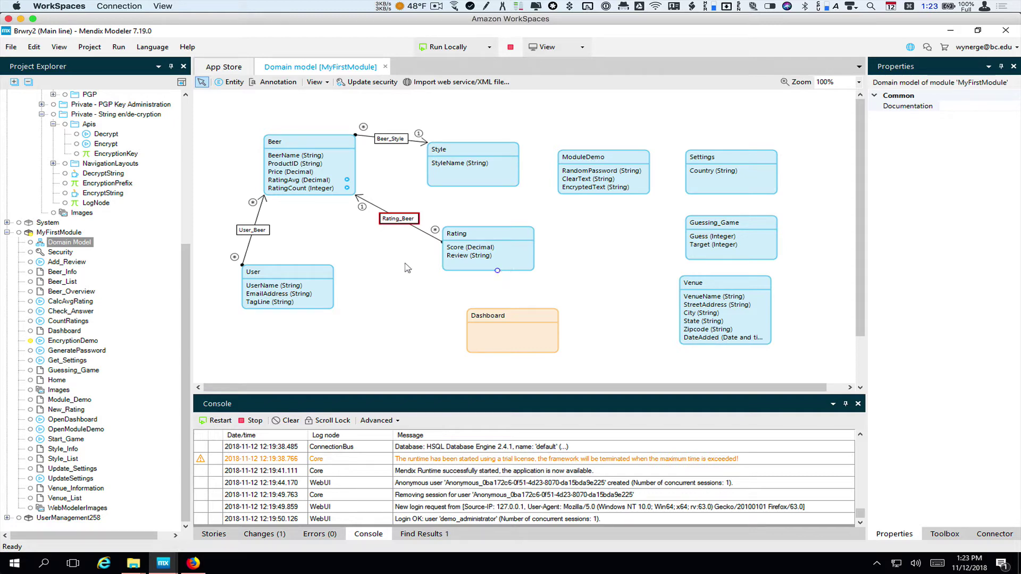
pyautogui.click(233, 68)
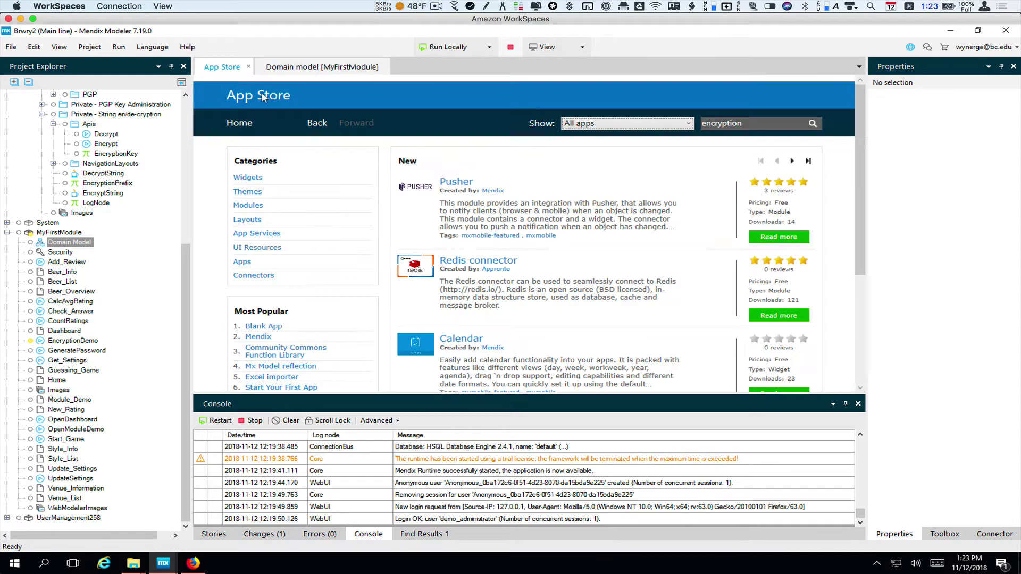
# Open the Mx Model reflection listing in the App Store and read its documentation on dependencies and configuration.
pyautogui.click(296, 367)
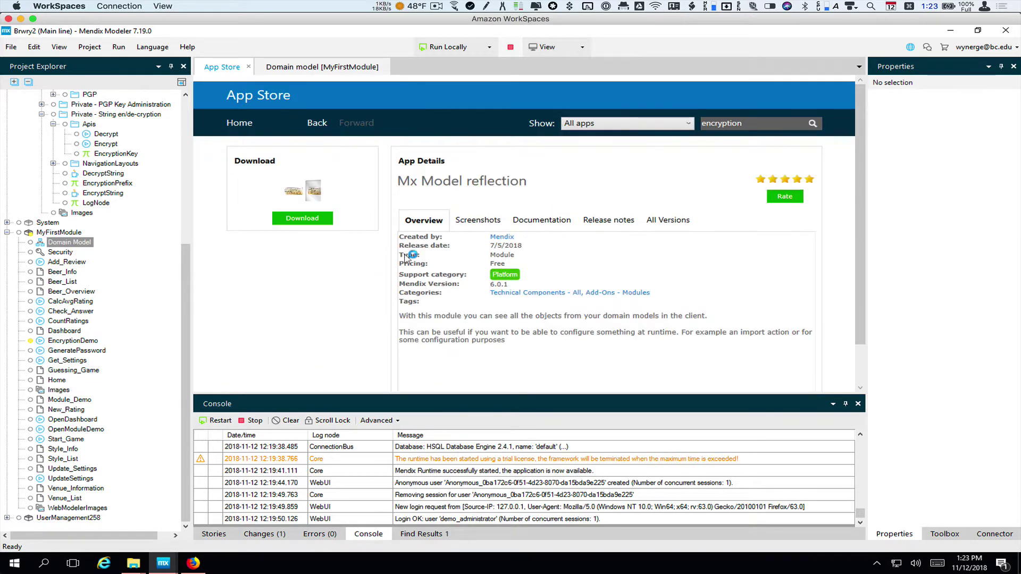
pyautogui.click(544, 224)
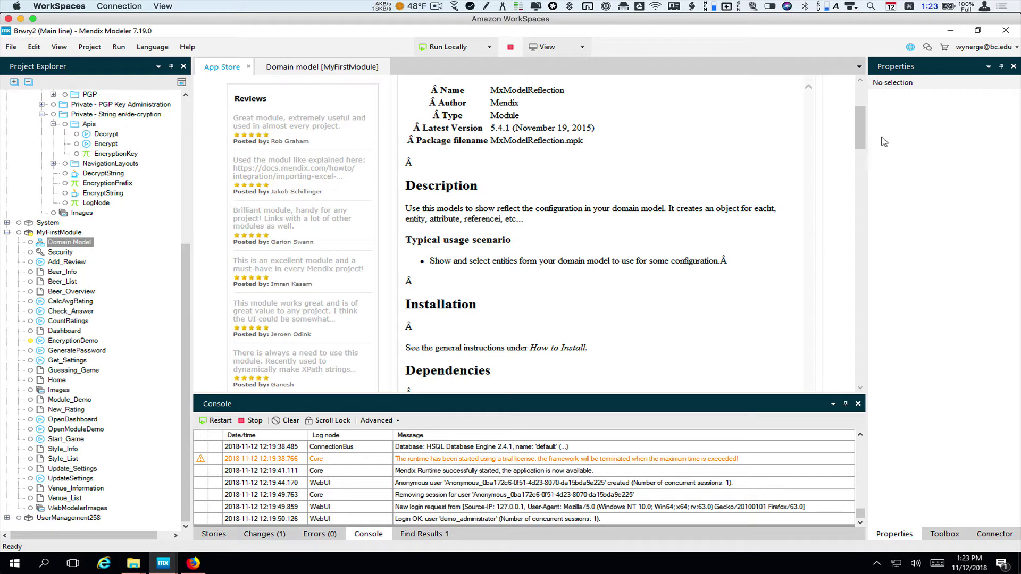
pyautogui.moveTo(861, 133); pyautogui.dragTo(859, 170)
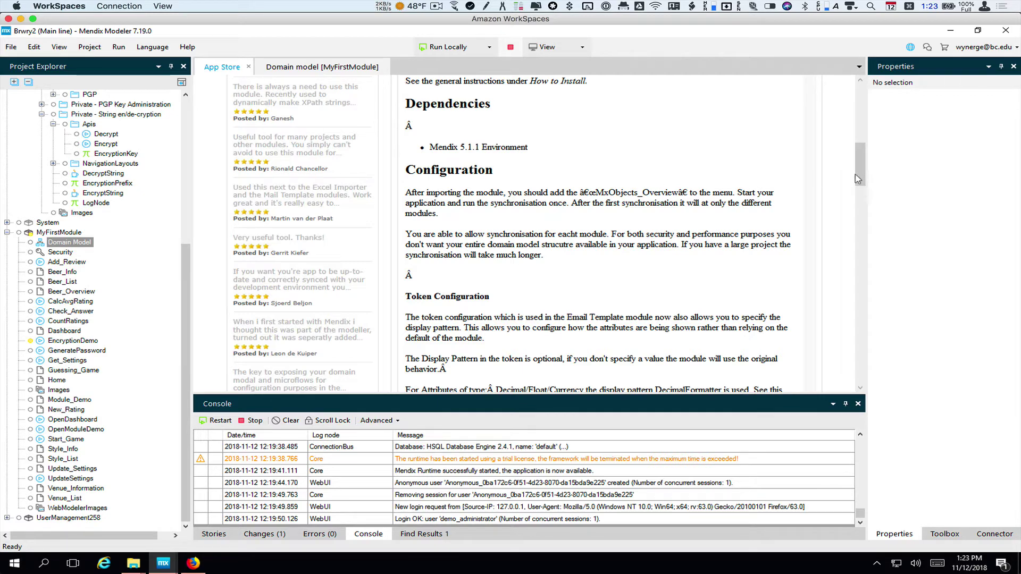
pyautogui.moveTo(860, 177); pyautogui.dragTo(862, 110)
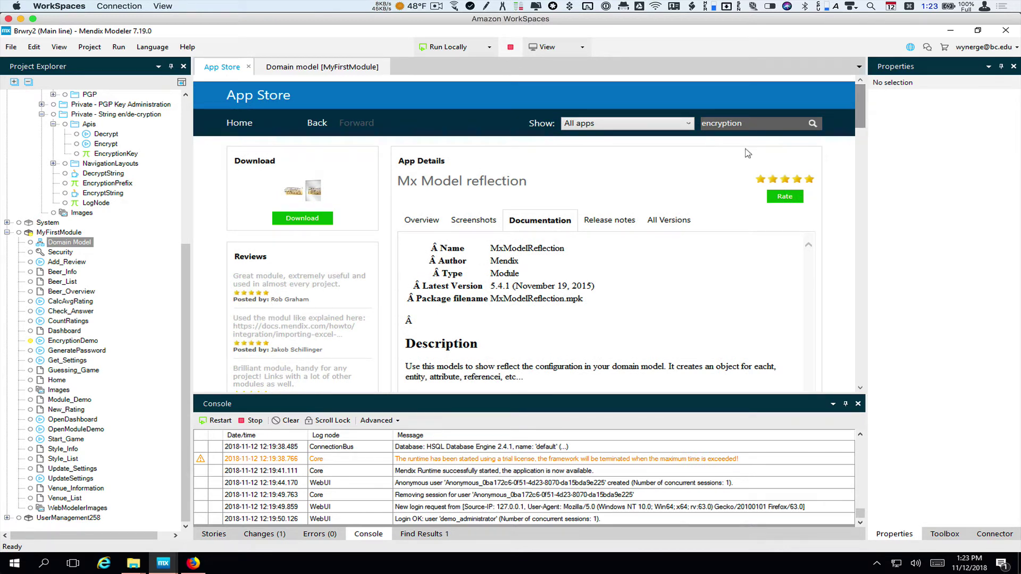
# Download Mx Model reflection and import it into the project as a new module.
pyautogui.click(307, 221)
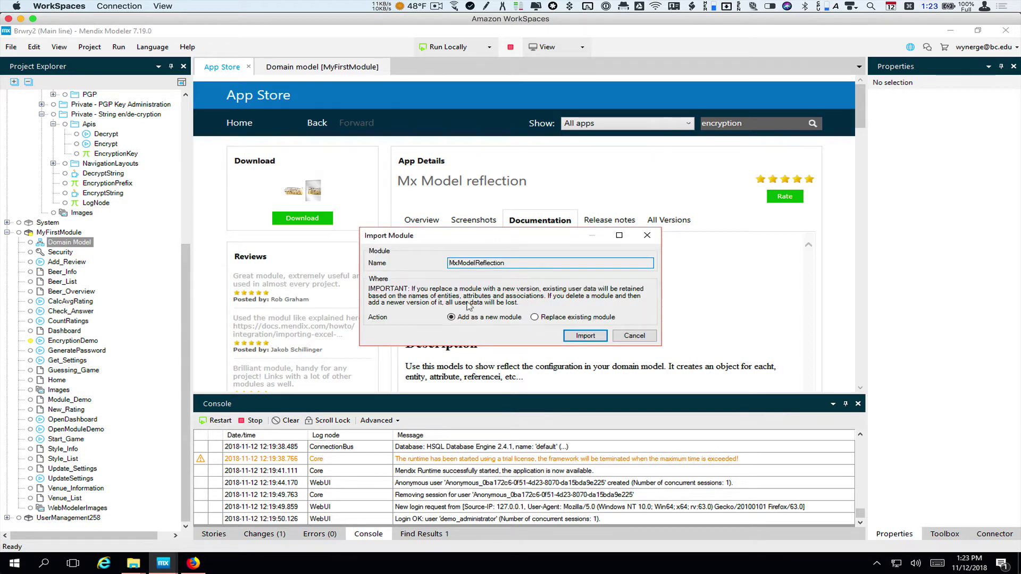
pyautogui.click(585, 336)
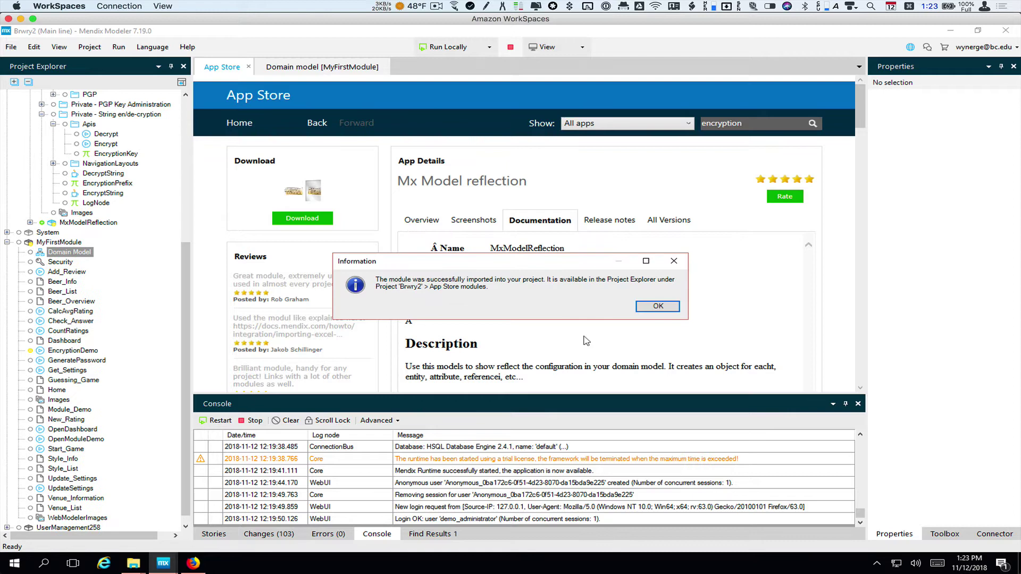
pyautogui.click(651, 307)
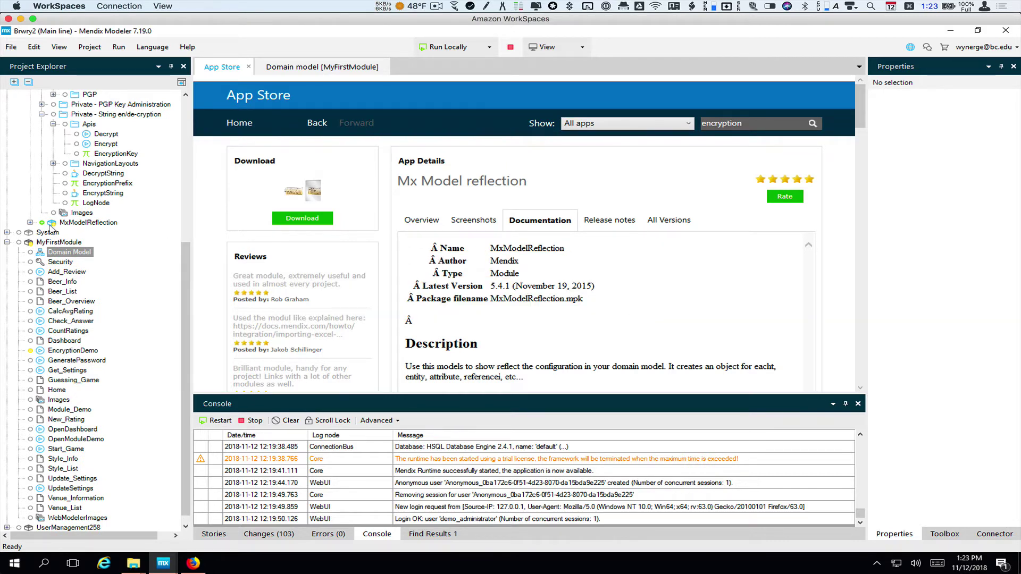
# Collapse the Encryption module in the project tree and expand MxModelReflection with its _USE_ME folder to examine the contents.
pyautogui.click(30, 223)
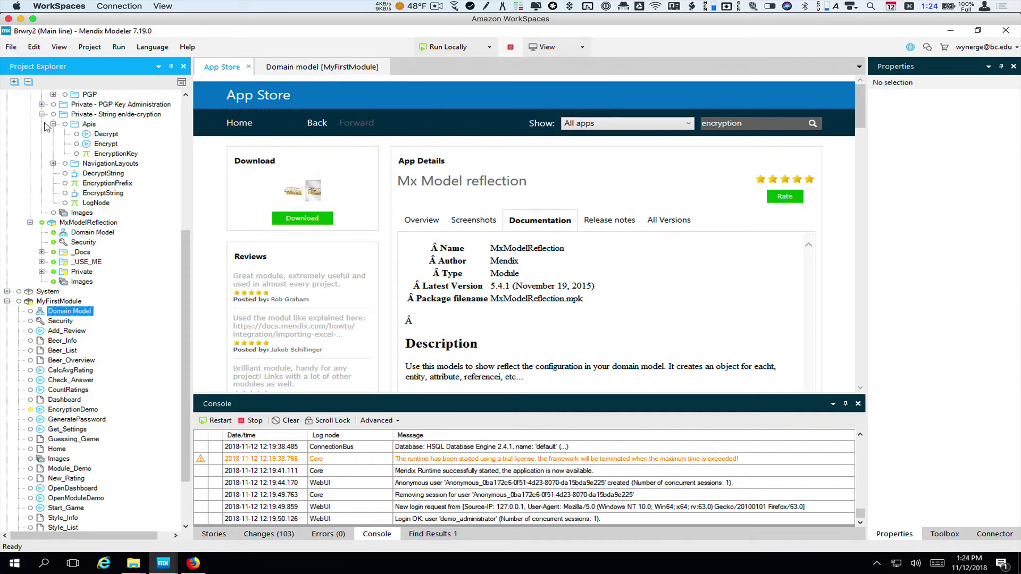
pyautogui.moveTo(187, 253); pyautogui.dragTo(170, 155)
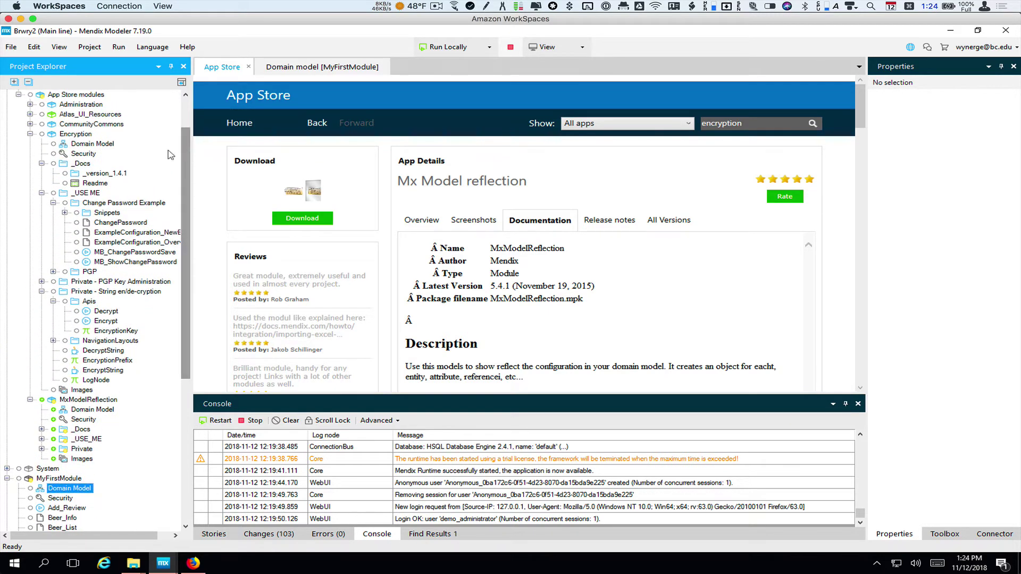
pyautogui.click(31, 134)
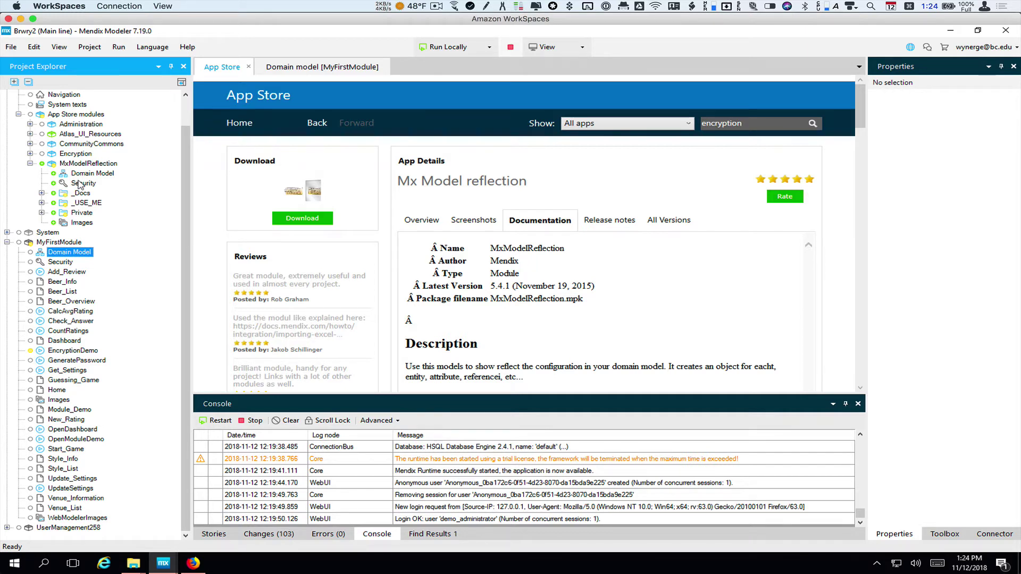
pyautogui.click(41, 203)
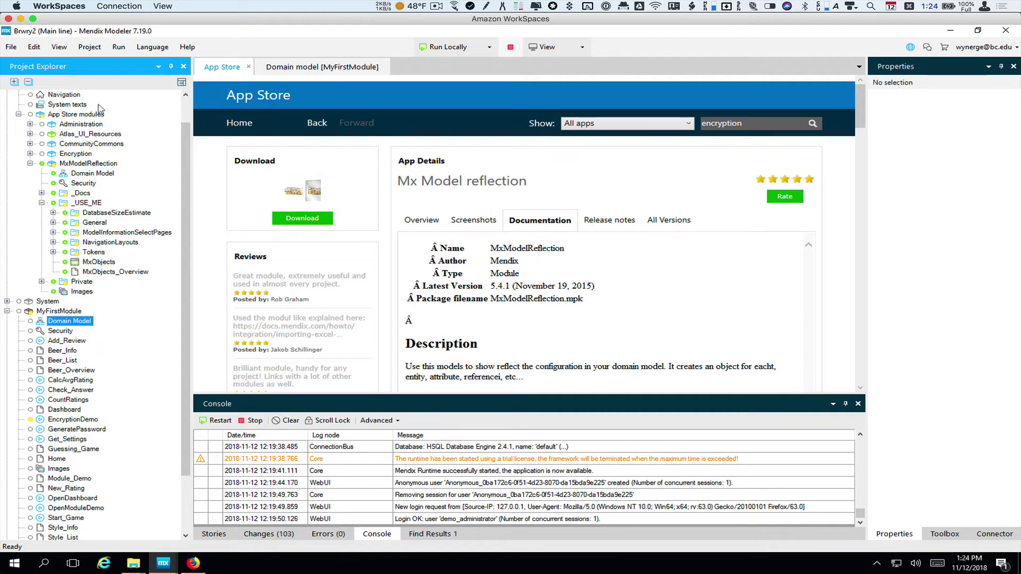
# In the project navigation, add an Admin Menu item below Application Settings captioned "Reflection Module Setup" with the wrench glyphicon.
pyautogui.doubleClick(69, 96)
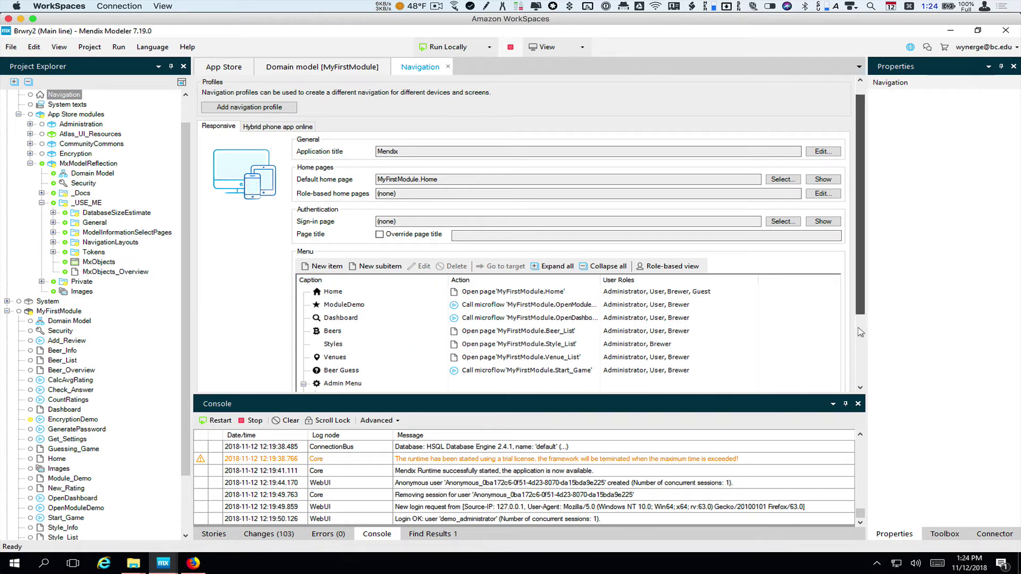
pyautogui.moveTo(862, 302); pyautogui.dragTo(864, 390)
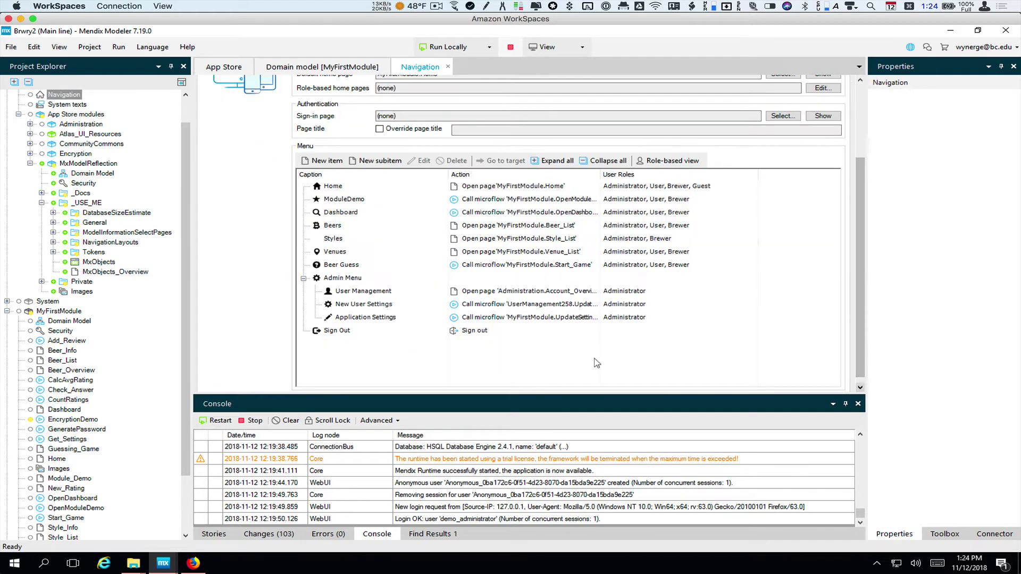
pyautogui.click(369, 318)
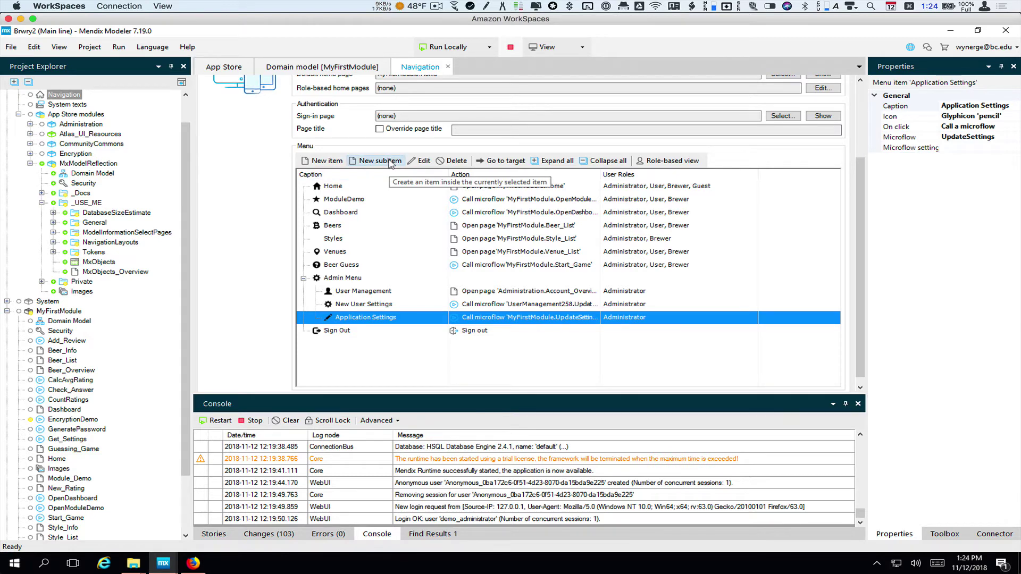
pyautogui.click(326, 162)
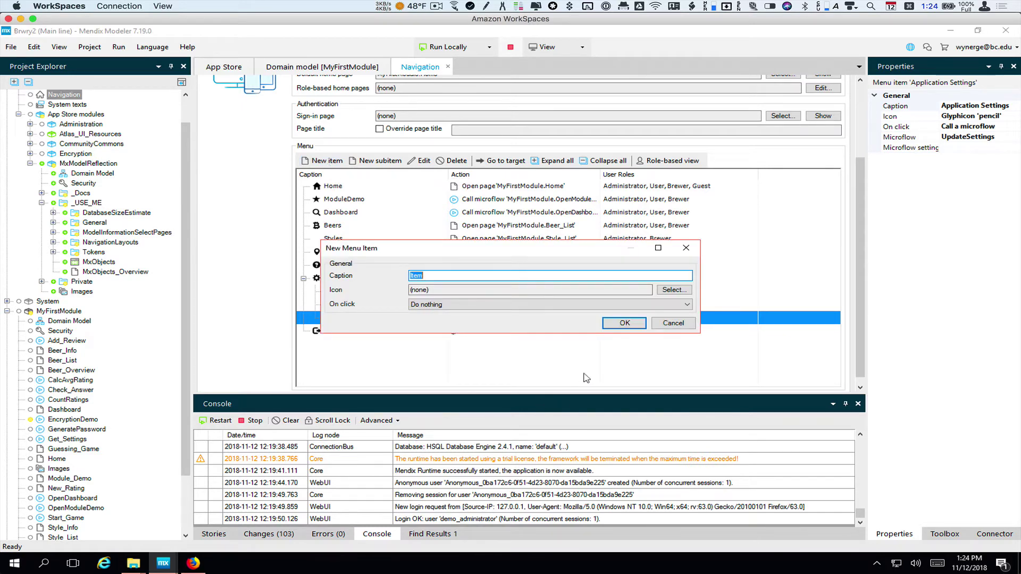
pyautogui.write('Reflection Module Setup')
pyautogui.click(674, 290)
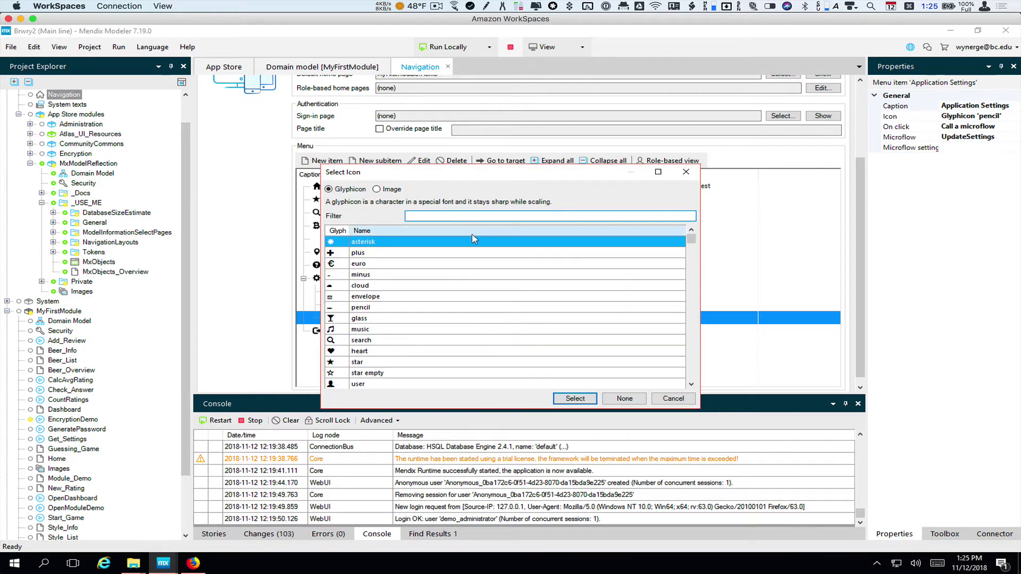
pyautogui.write('wre')
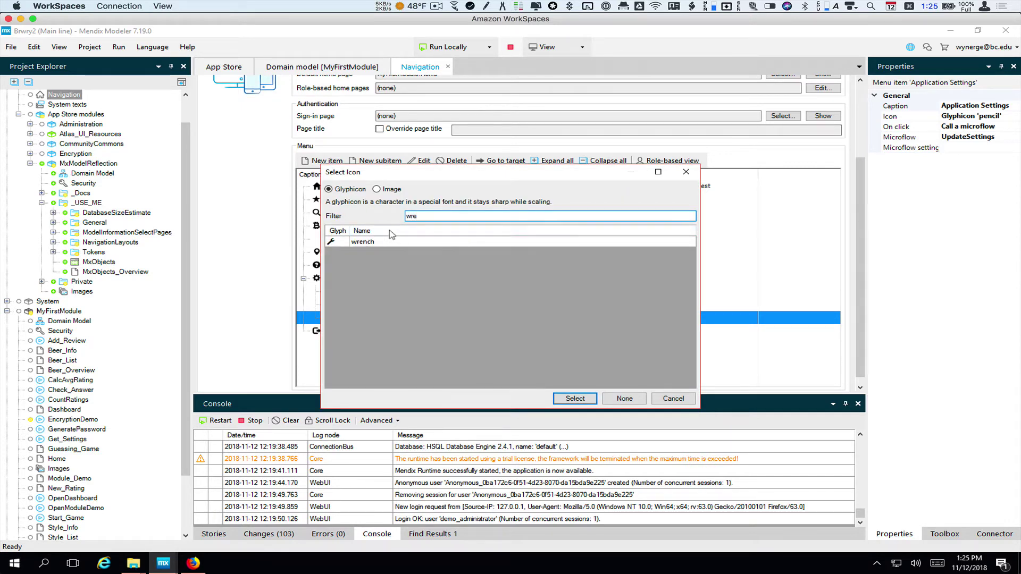
pyautogui.doubleClick(374, 242)
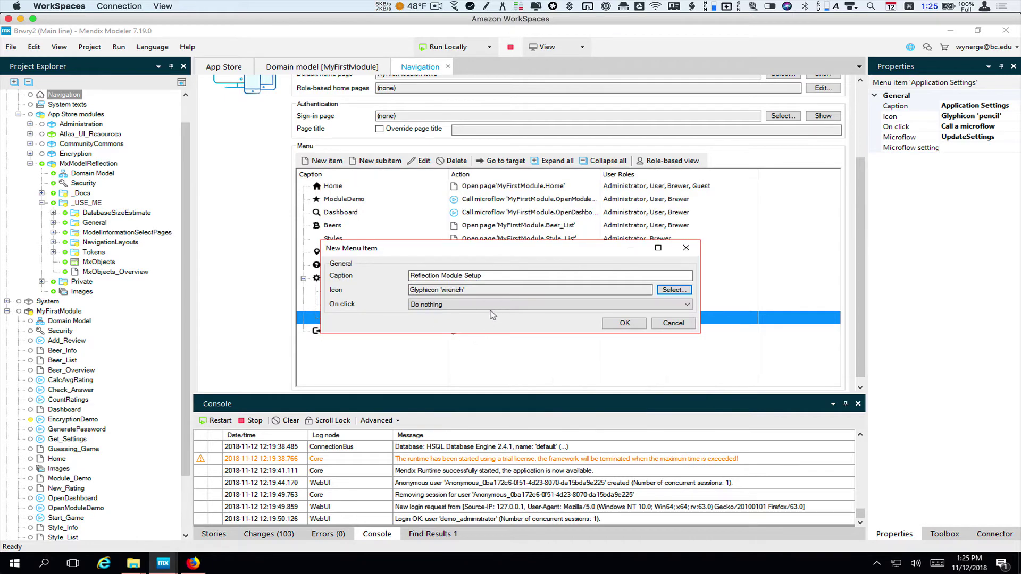
# Make the new menu item show the MxObjects_Overview page of MxModelReflection when clicked.
pyautogui.click(498, 307)
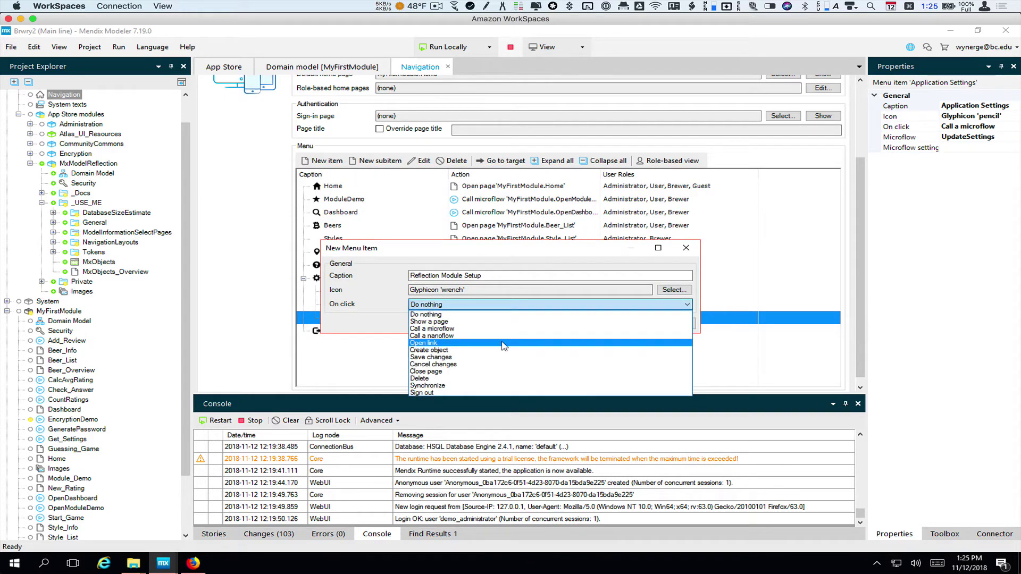
pyautogui.click(497, 322)
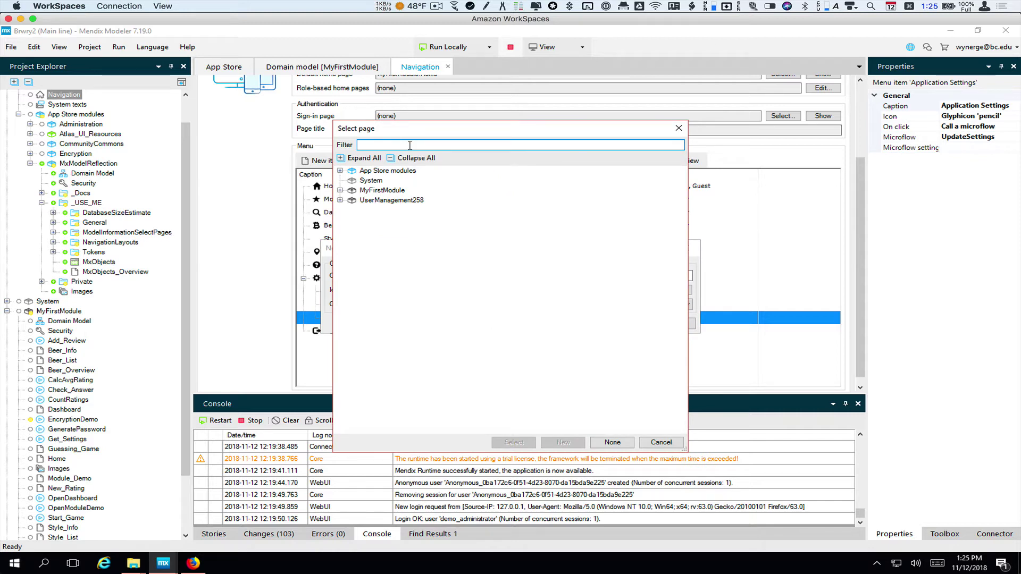
pyautogui.write('mxob')
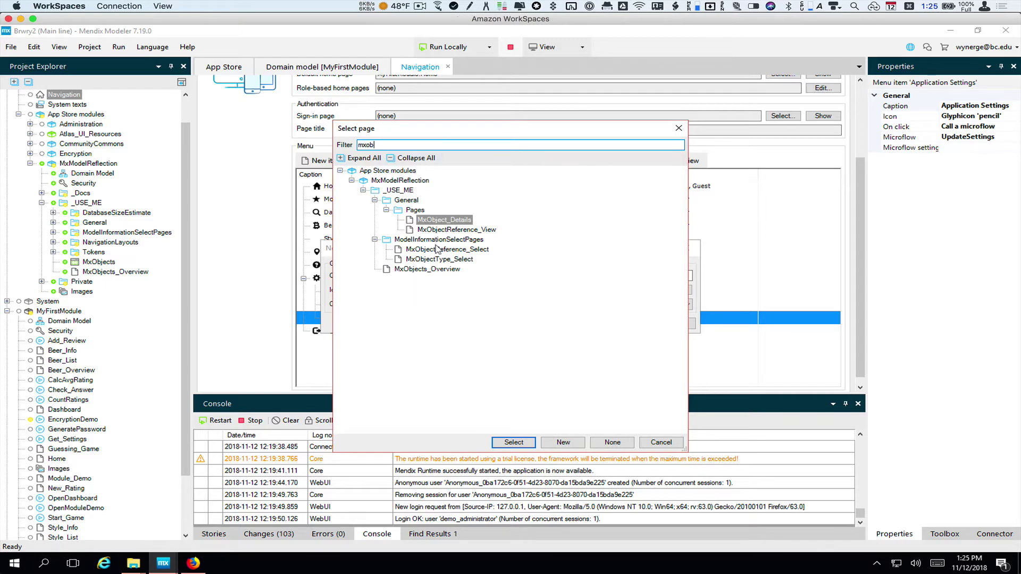
pyautogui.click(432, 269)
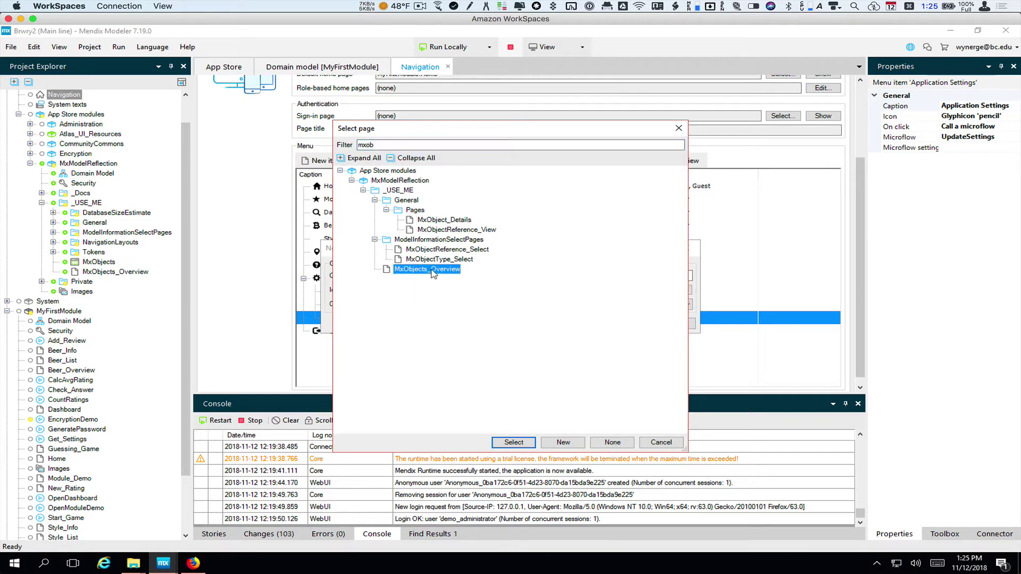
pyautogui.doubleClick(432, 270)
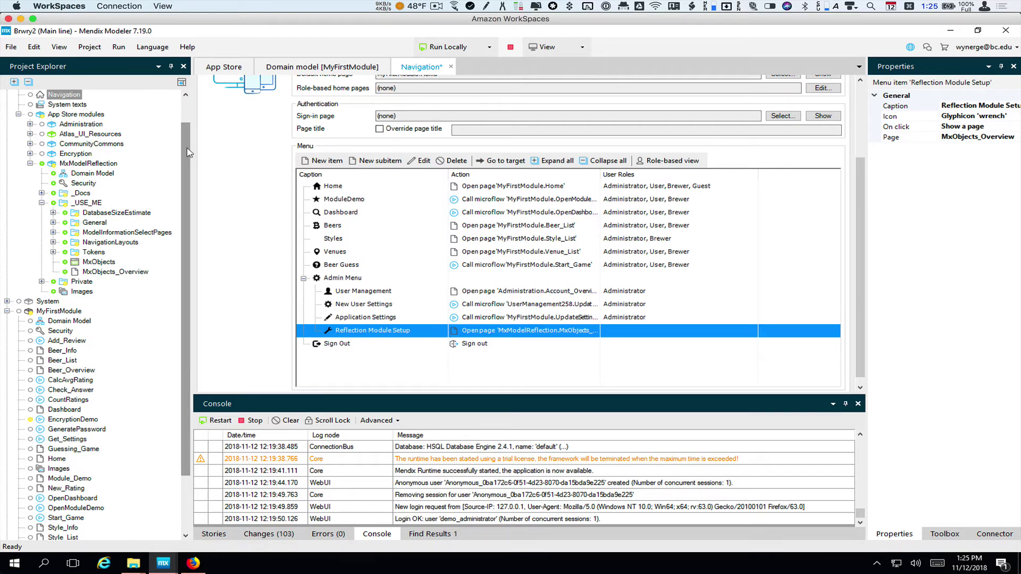
# In the project security, give the Administrator user role the ModelAdministrator module role of MxModelReflection.
pyautogui.click(190, 118)
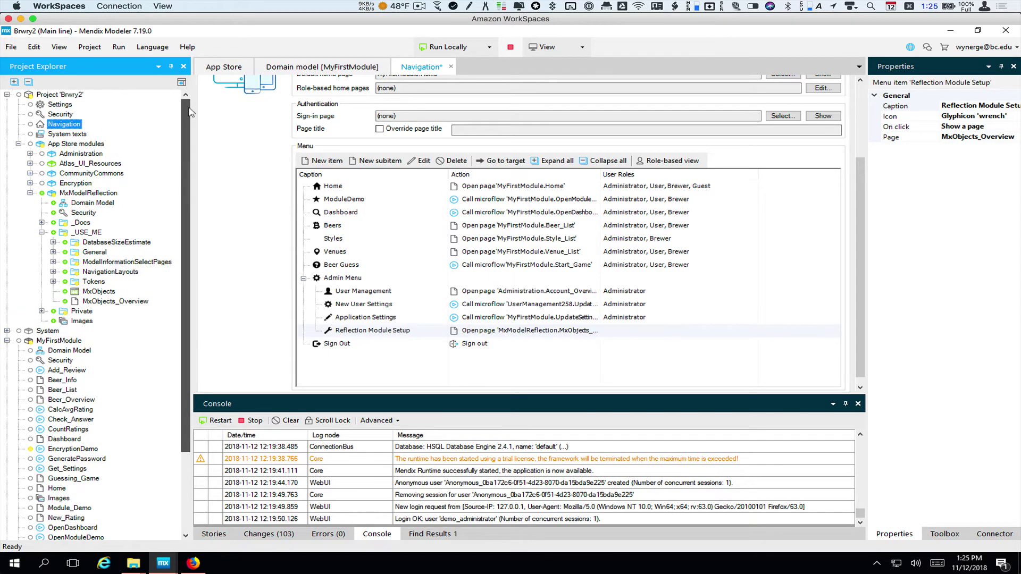
pyautogui.doubleClick(63, 115)
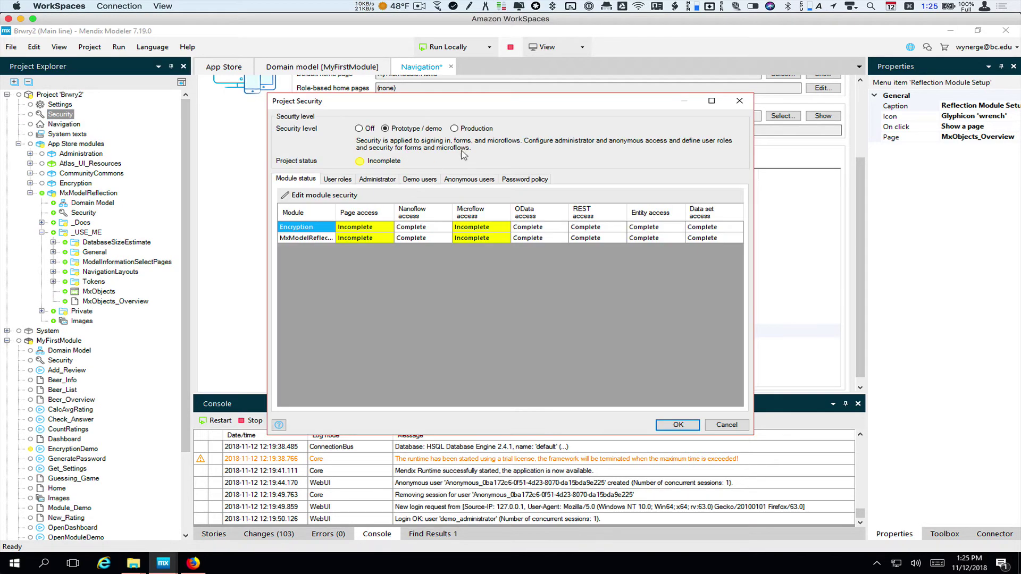
pyautogui.click(339, 181)
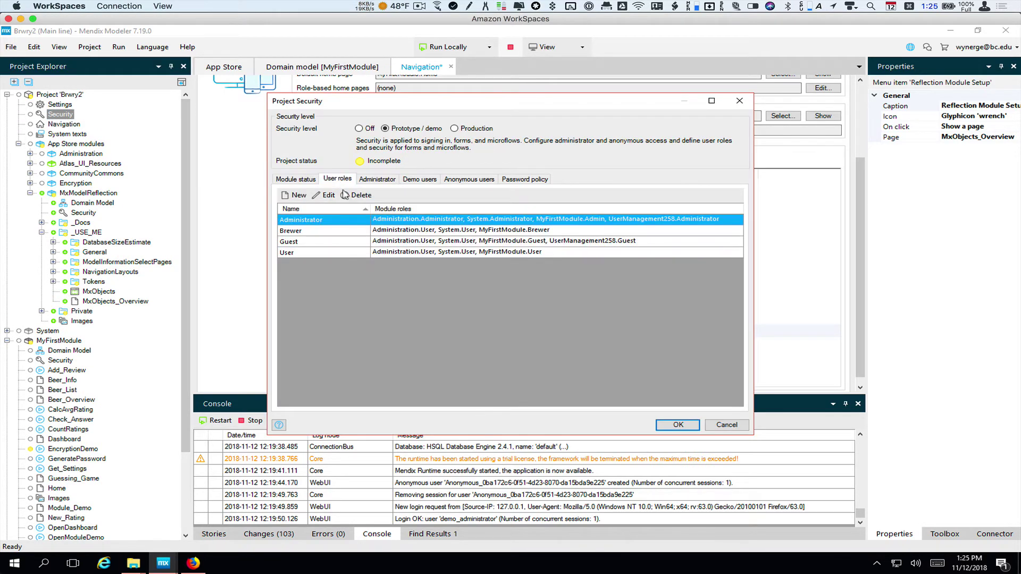
pyautogui.doubleClick(430, 224)
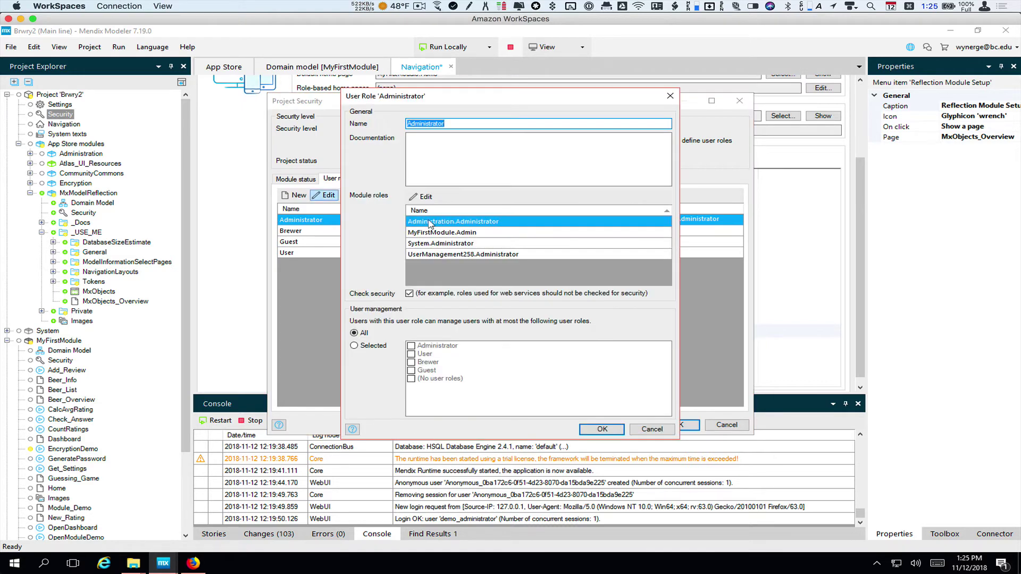
pyautogui.click(423, 197)
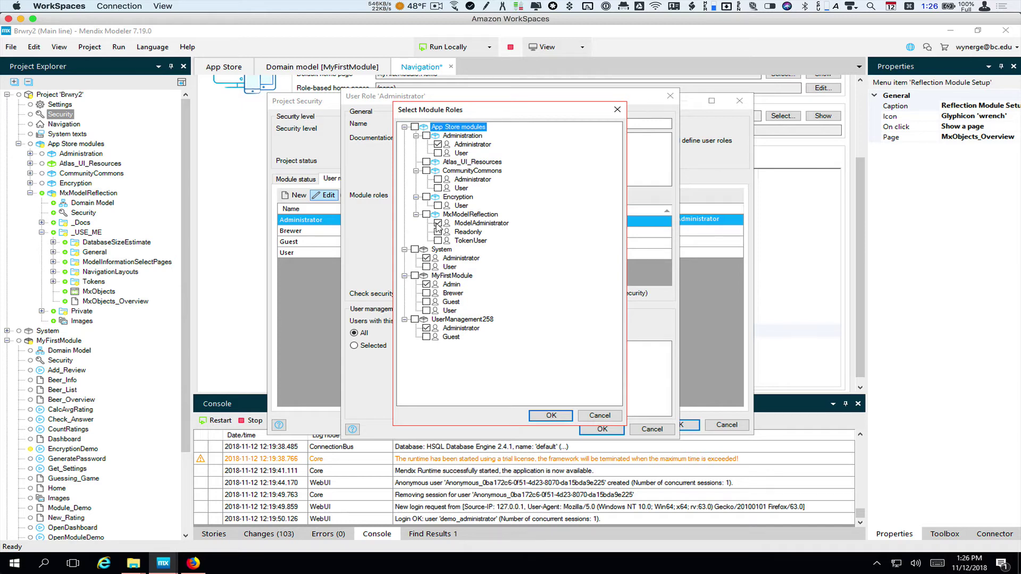
pyautogui.click(552, 415)
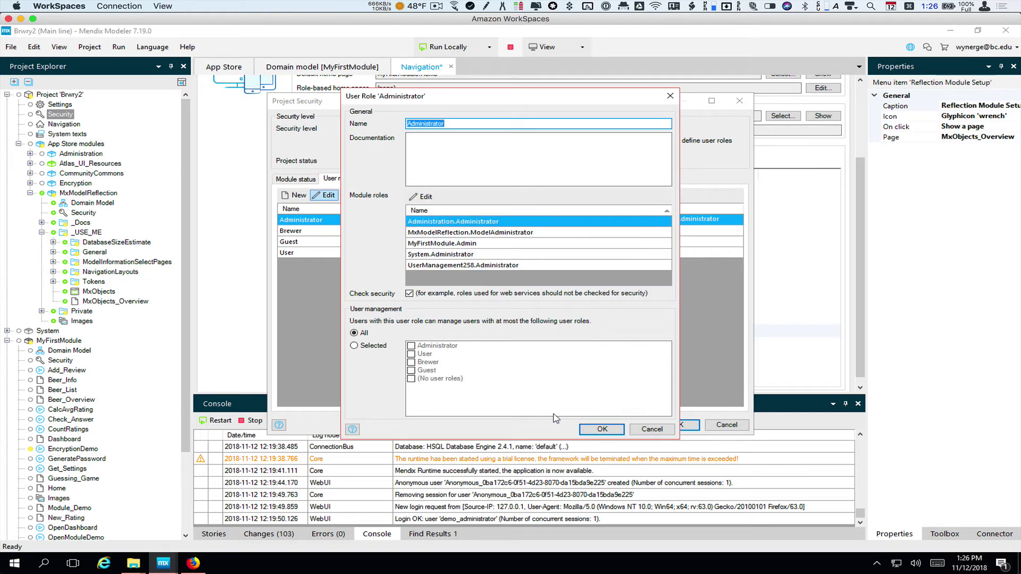
pyautogui.click(601, 432)
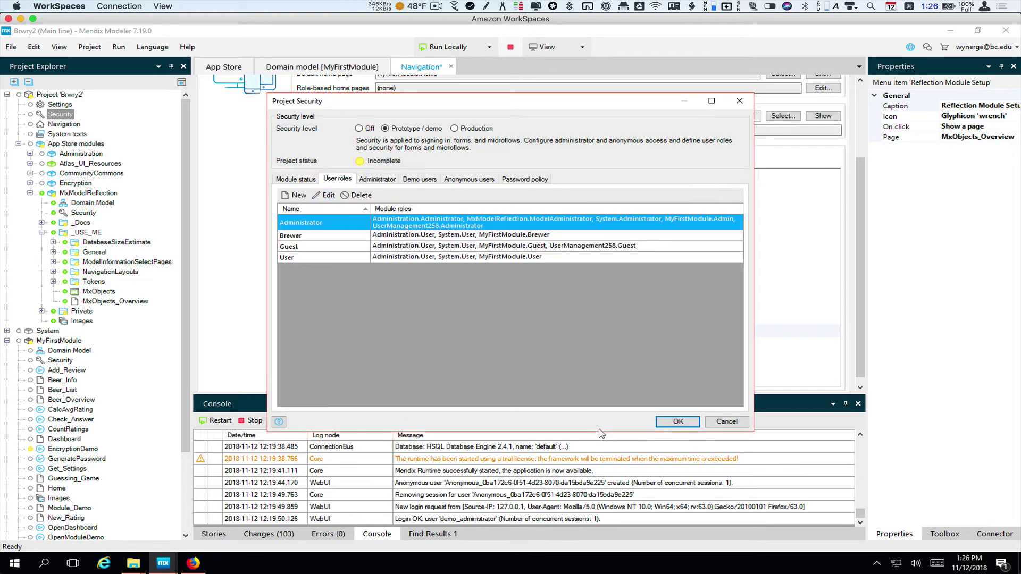
pyautogui.click(676, 425)
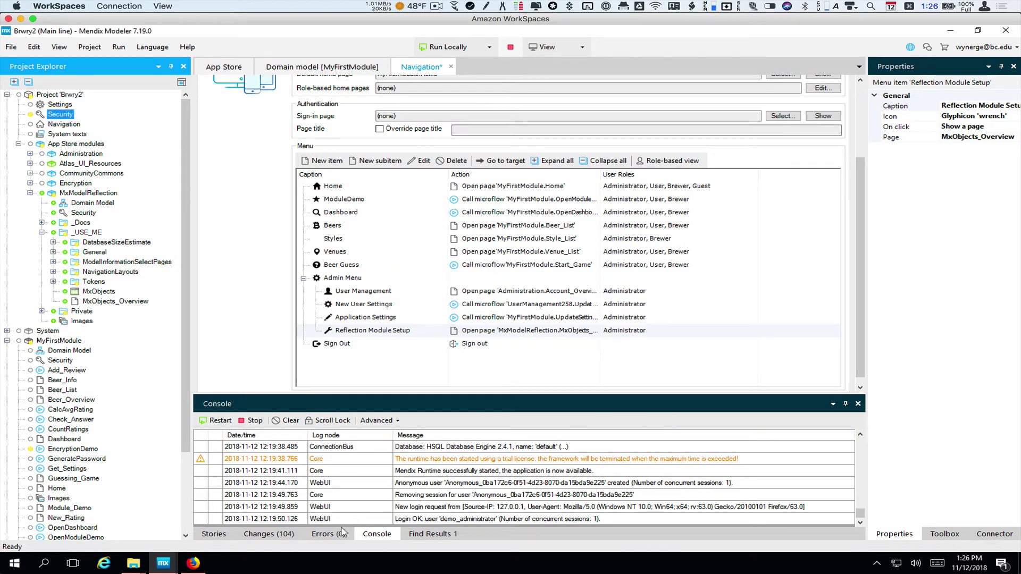
# Run the project locally, saving the unsaved Navigation changes and synchronizing the database with the domain model.
pyautogui.click(446, 51)
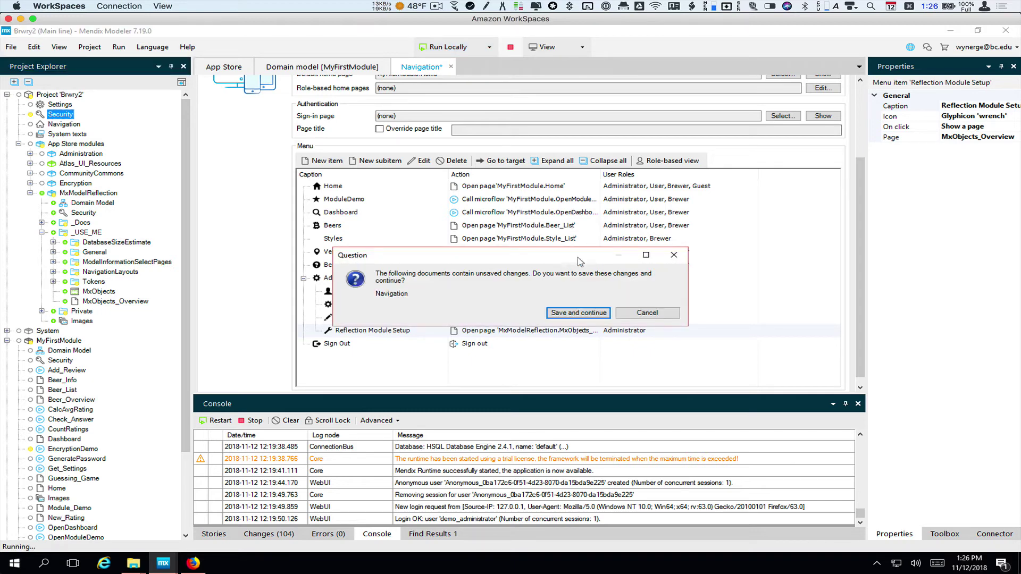
pyautogui.click(579, 314)
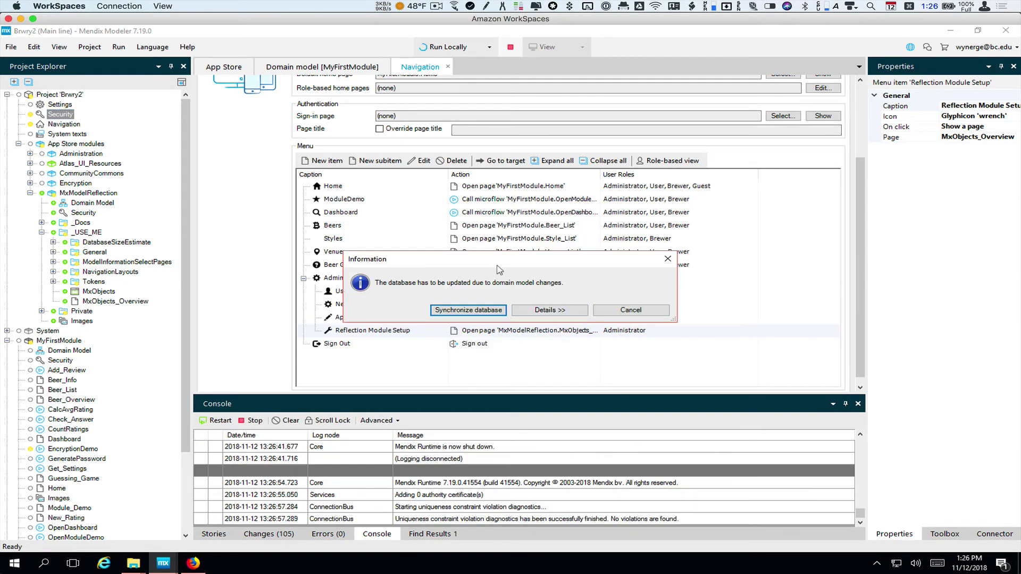
pyautogui.click(472, 311)
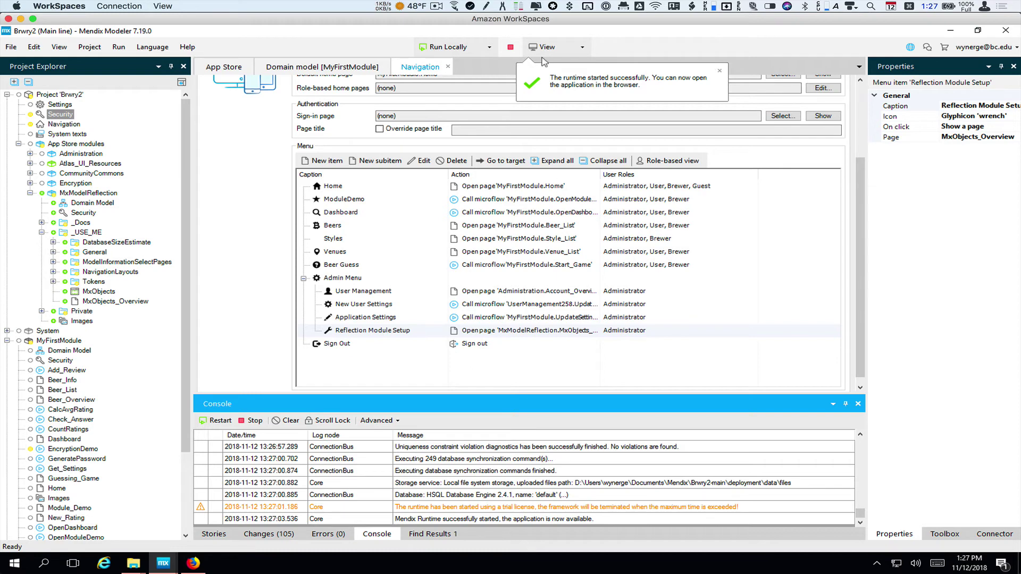
# View the running app in the browser, switch to the demo_administrator user and open Reflection Module Setup from the admin menu.
pyautogui.click(545, 52)
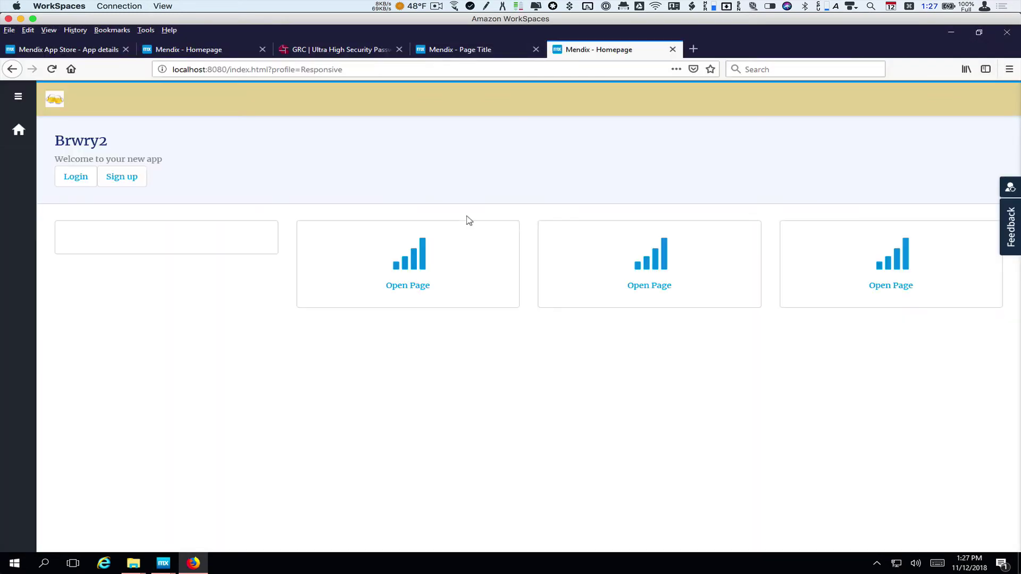
pyautogui.click(1010, 187)
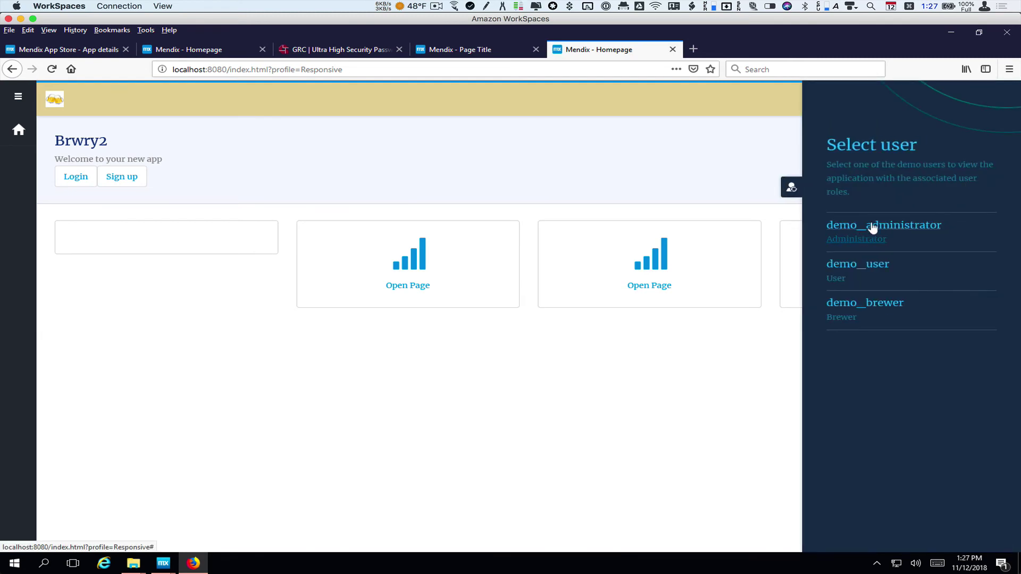
pyautogui.click(872, 227)
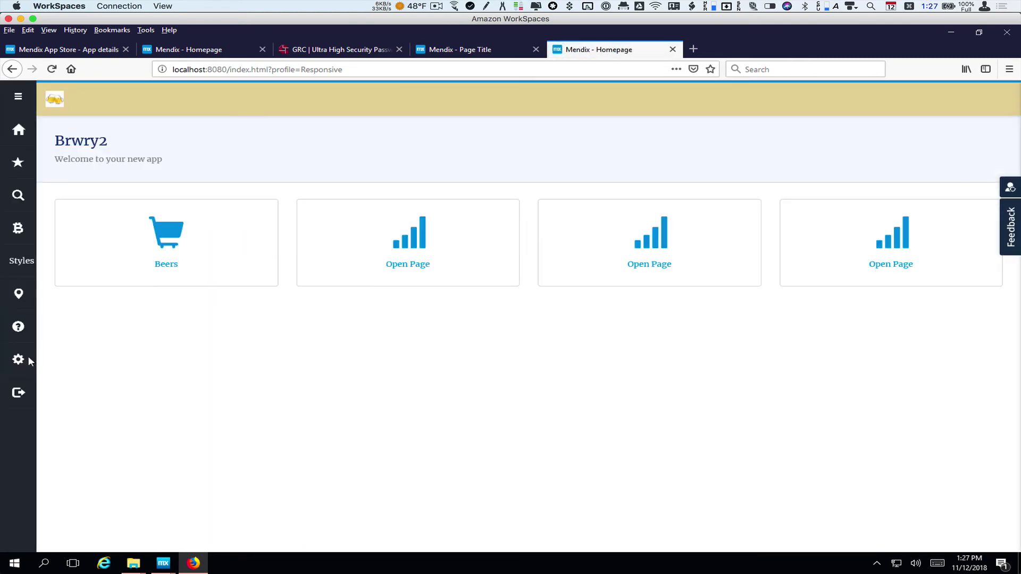
pyautogui.moveTo(18, 359)
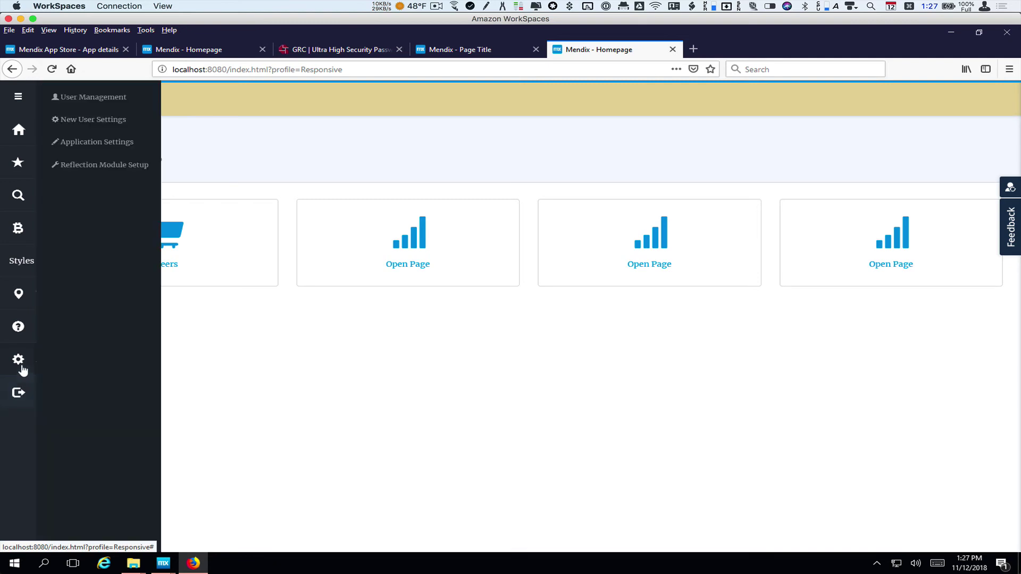
pyautogui.click(110, 168)
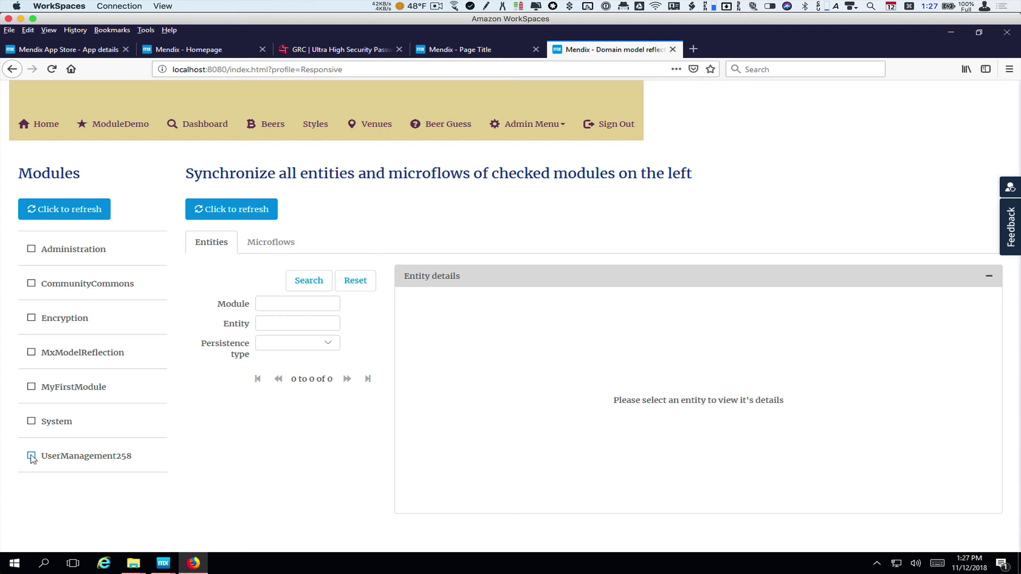
# Select the MyFirstModule and UserManagement258 modules and synchronize their entities and microflows.
pyautogui.click(31, 388)
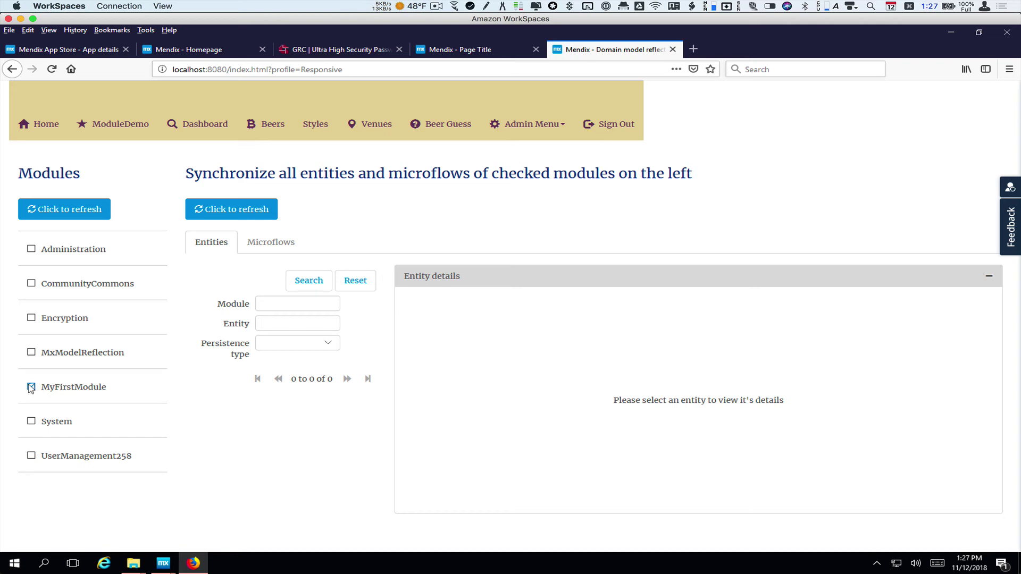
pyautogui.click(31, 456)
pyautogui.click(225, 213)
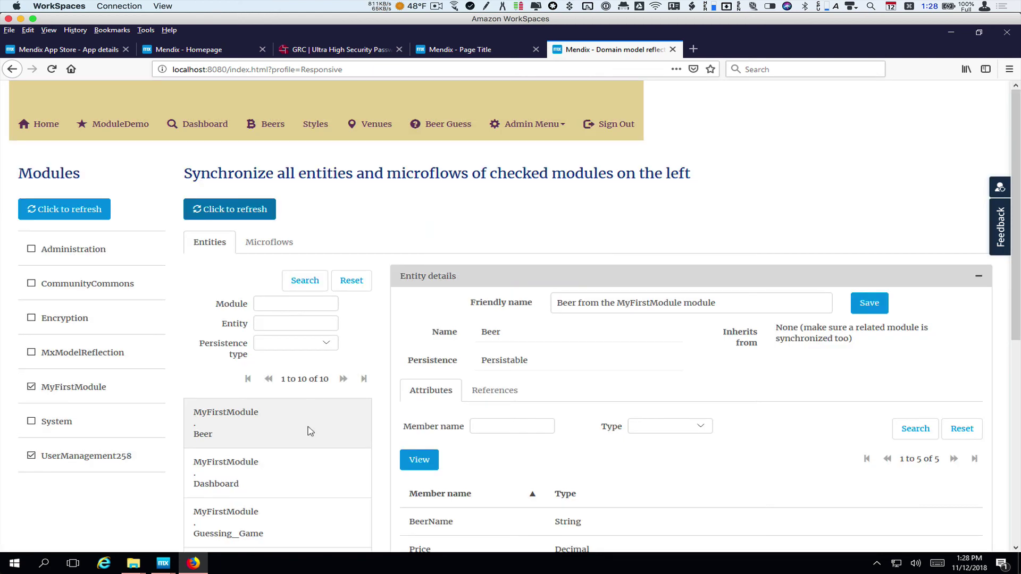
# Examine the synchronized entity list and the attributes of the MyFirstModule Beer entity, and return to the app's home page.
pyautogui.scroll(-5, 304, 437)
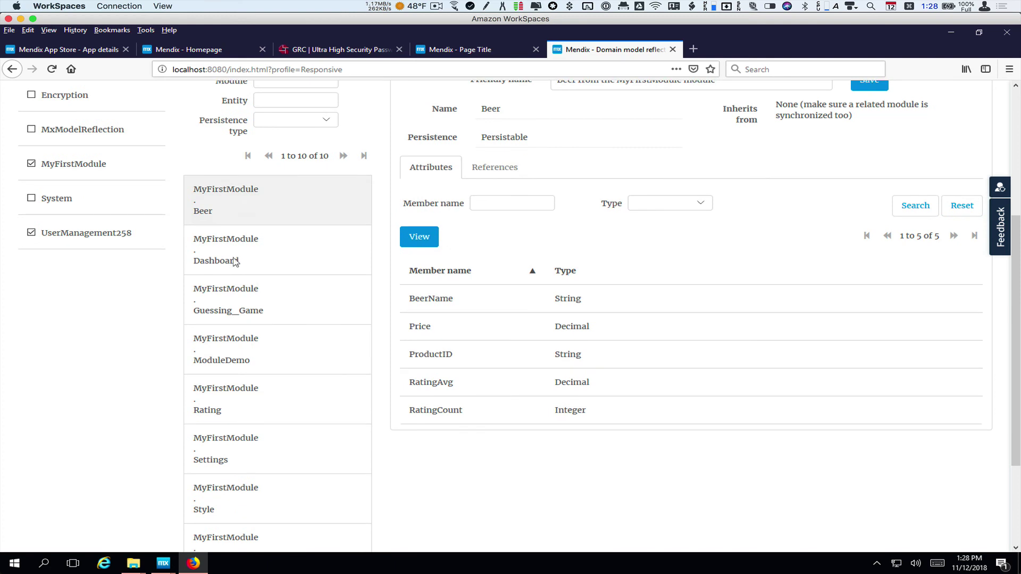
pyautogui.click(252, 205)
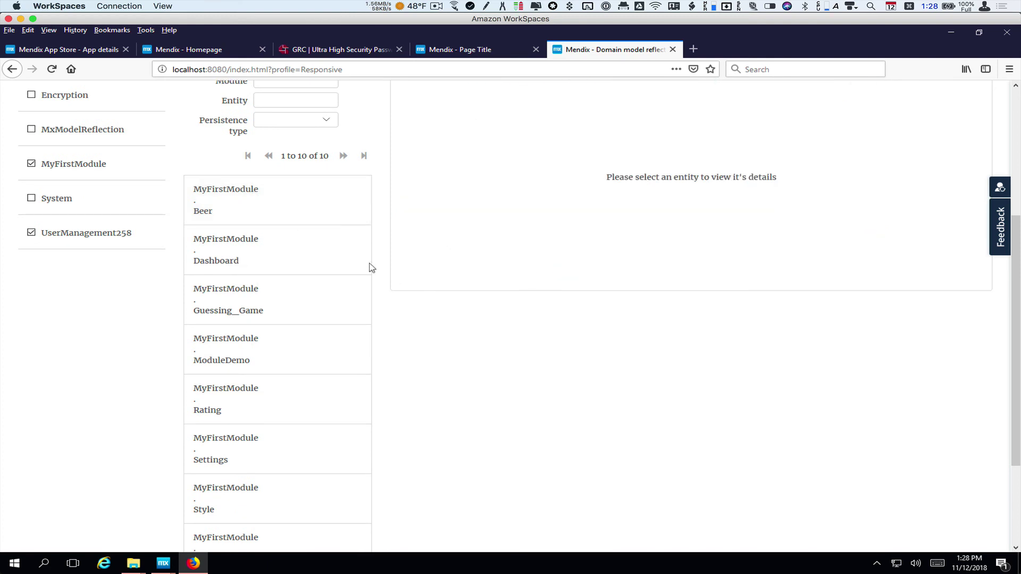
pyautogui.click(250, 215)
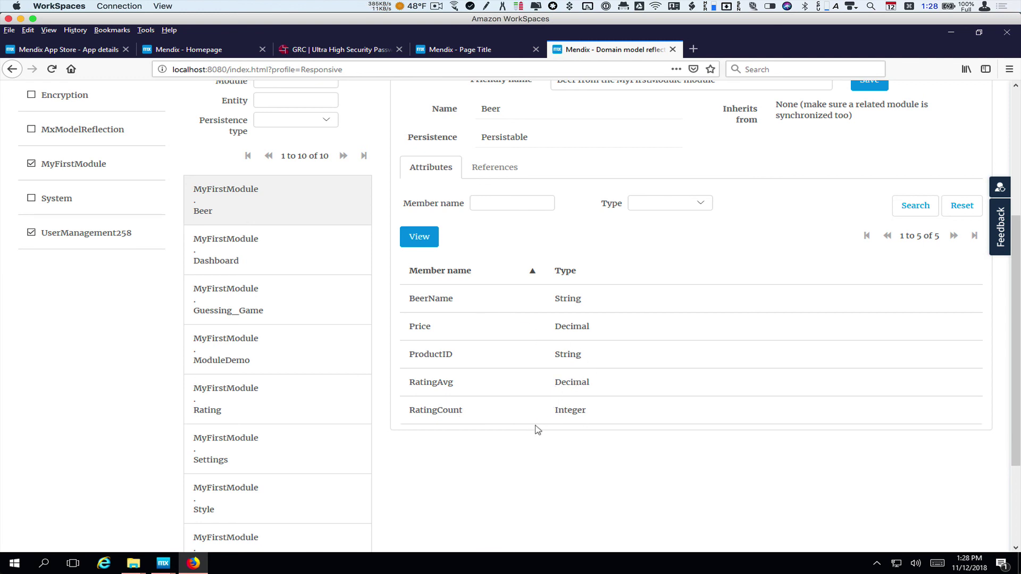
pyautogui.scroll(5, 535, 301)
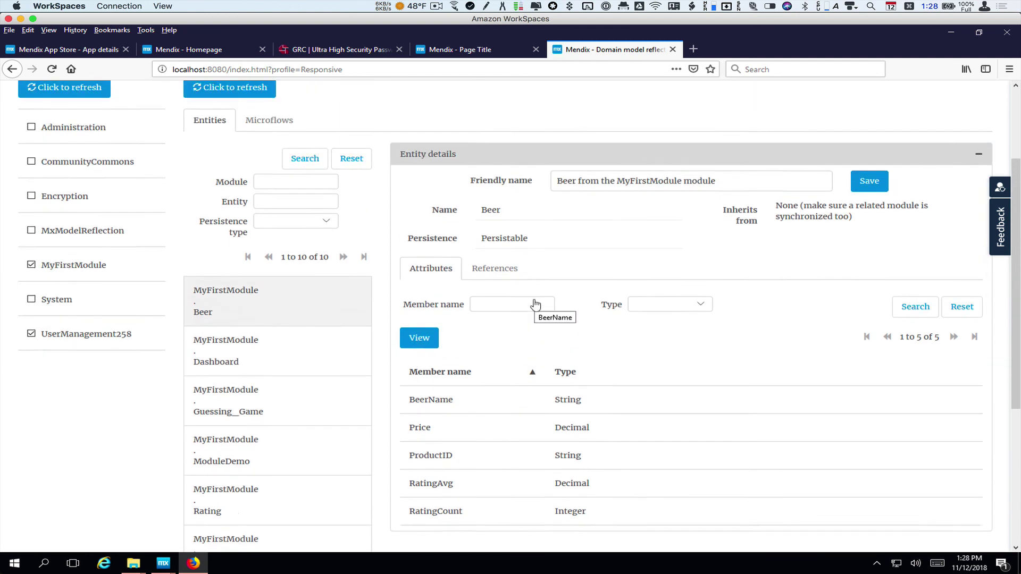
pyautogui.scroll(2, 536, 304)
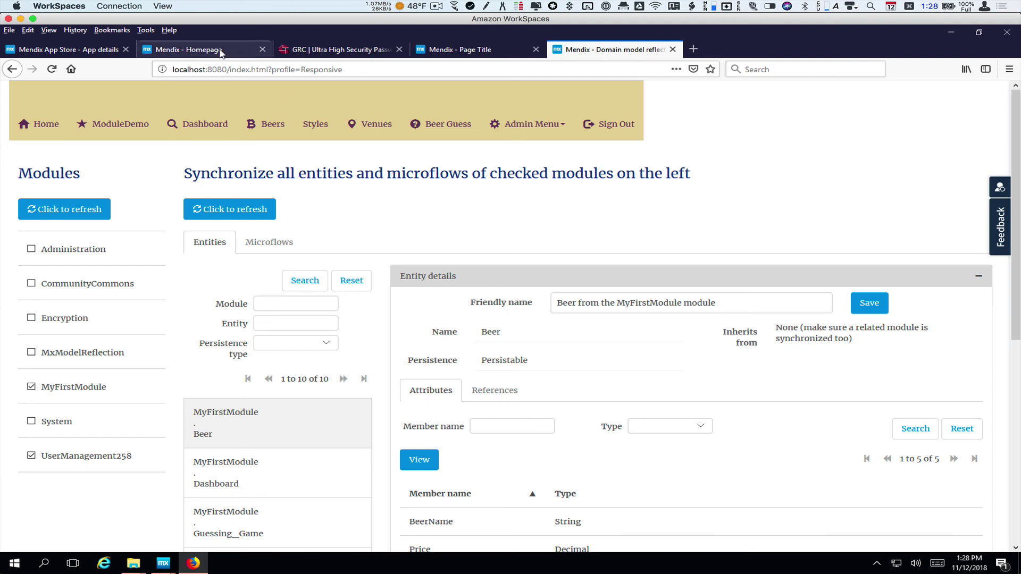
pyautogui.click(45, 126)
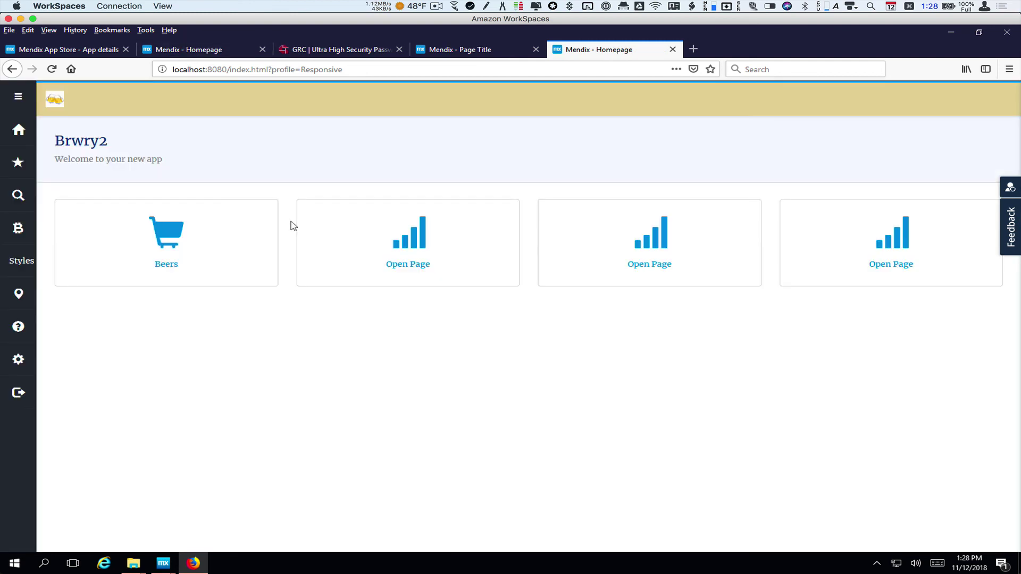